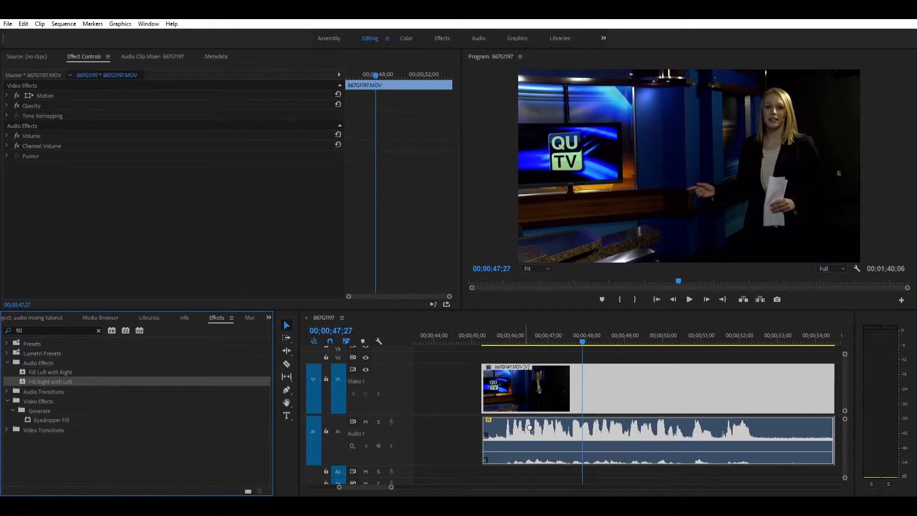
Play the studio anchor clip 867G1197.MOV from near its start to check the levels of both audio channels
scroll(526, 425, "down", 4)
scroll(513, 425, "up", 2)
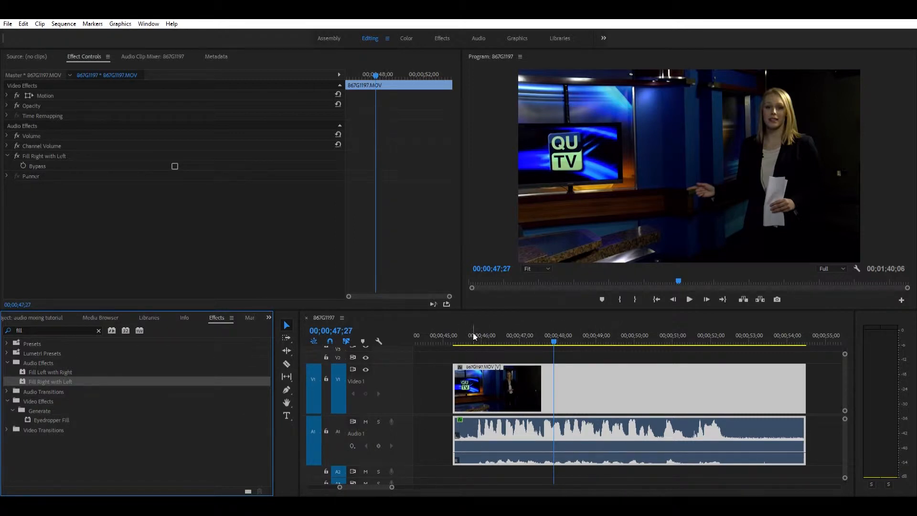
left_click(489, 336)
key("space")
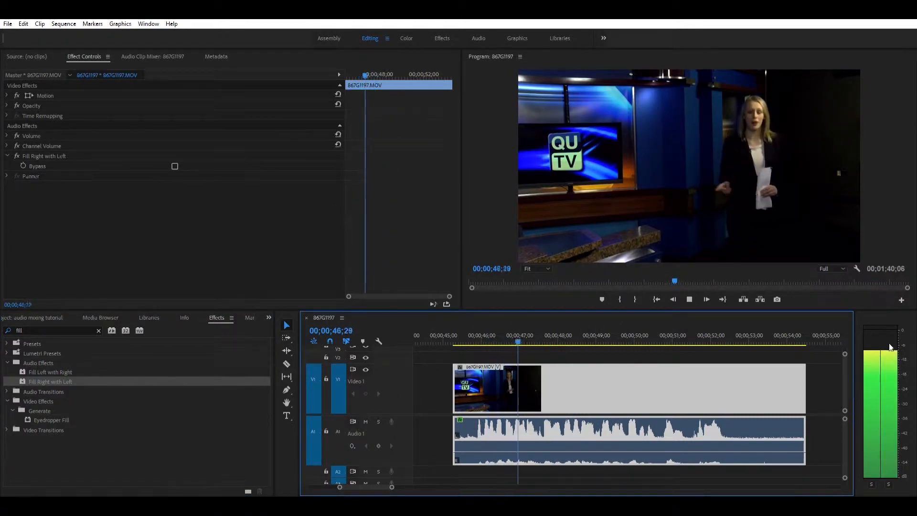
key("space")
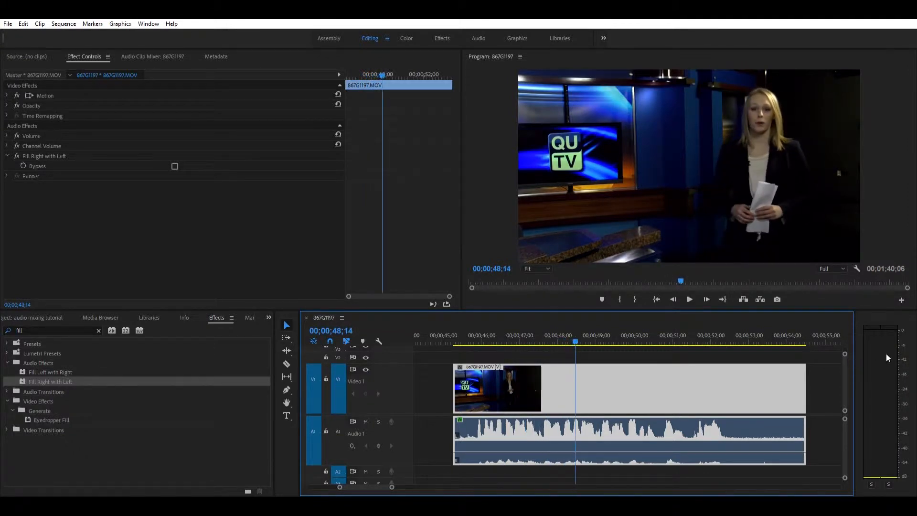
scroll(502, 389, "down", 1)
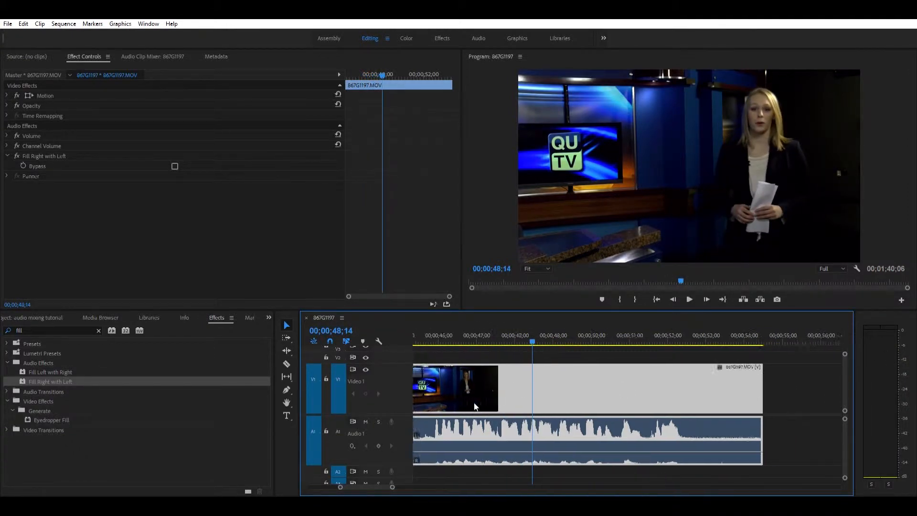
scroll(483, 396, "up", 2)
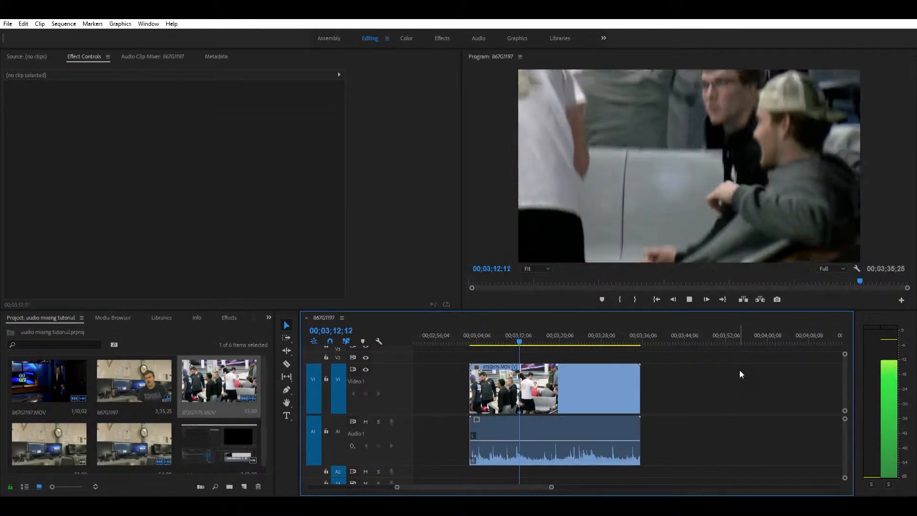
Apply the Fill Left with Right audio effect to the bowling clip 872G1175.MOV and check both channels in playback
key("space")
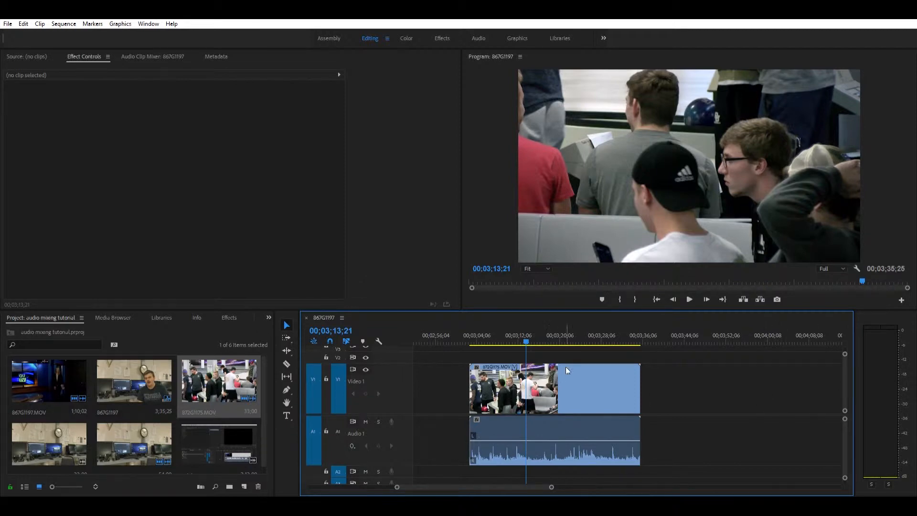
left_click(80, 342)
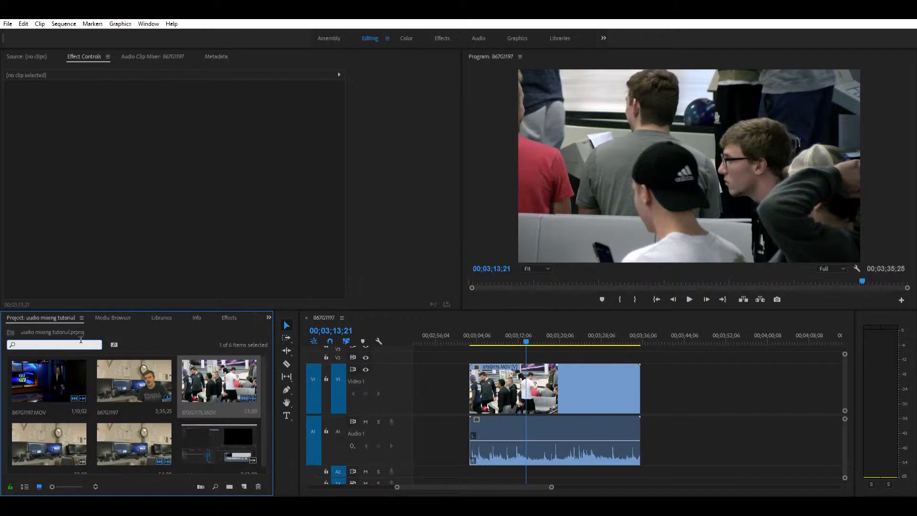
type("fill")
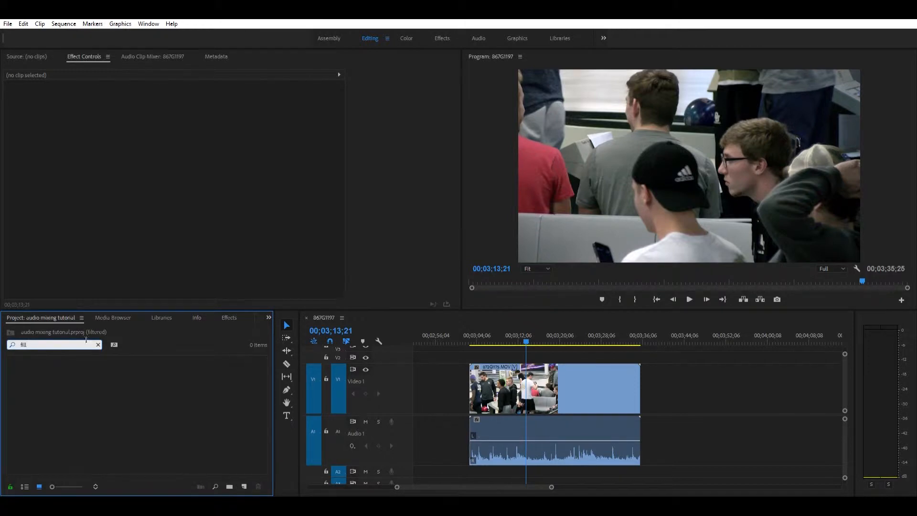
left_click(229, 317)
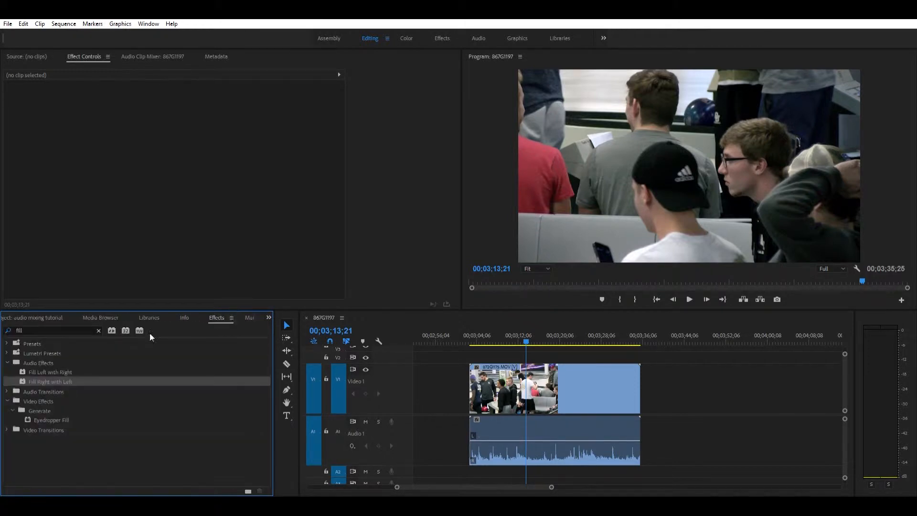
left_click(59, 372)
left_click_drag(58, 370, 548, 427)
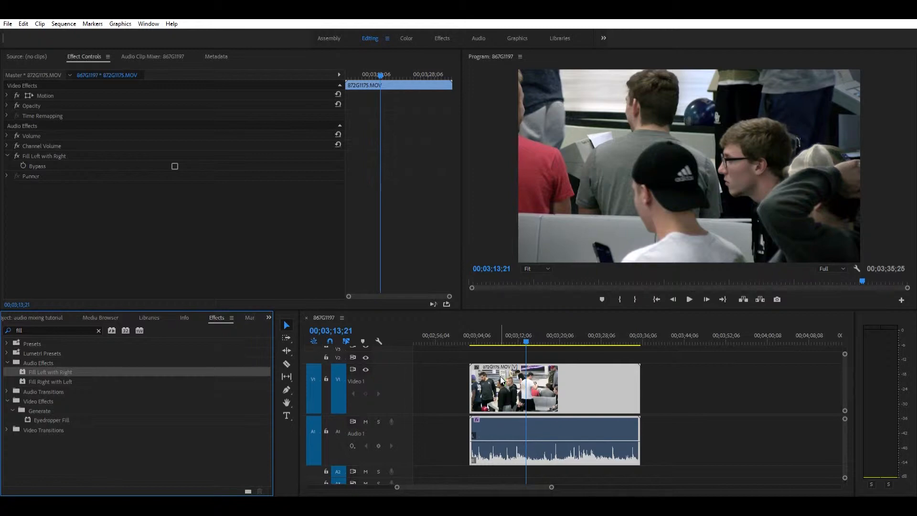
key("space")
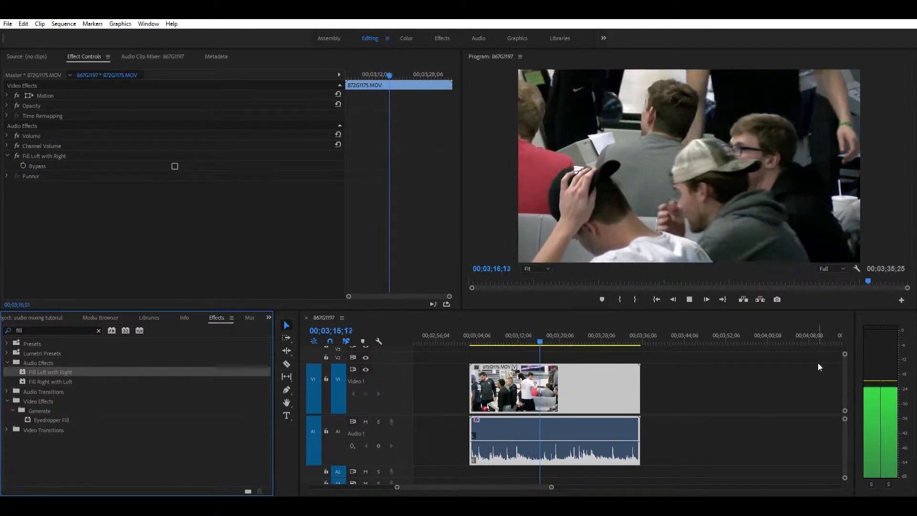
key("space")
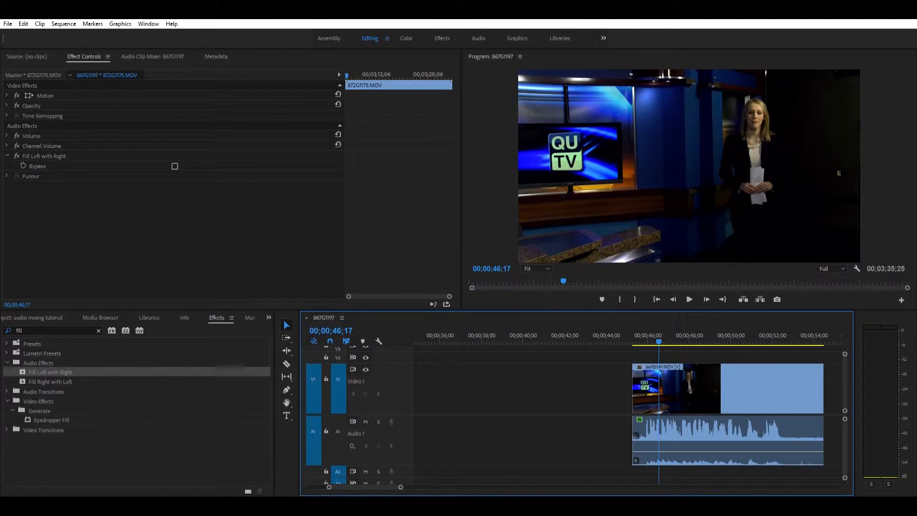
Widen the audio meters and play the studio anchor clip from about 00;00;46 to check its levels
left_click_drag(855, 380, 787, 385)
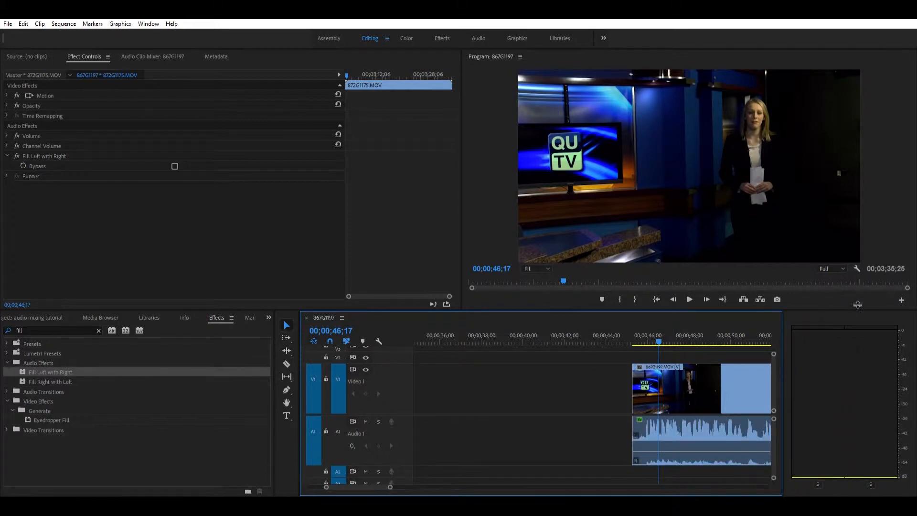
scroll(683, 371, "down", 1)
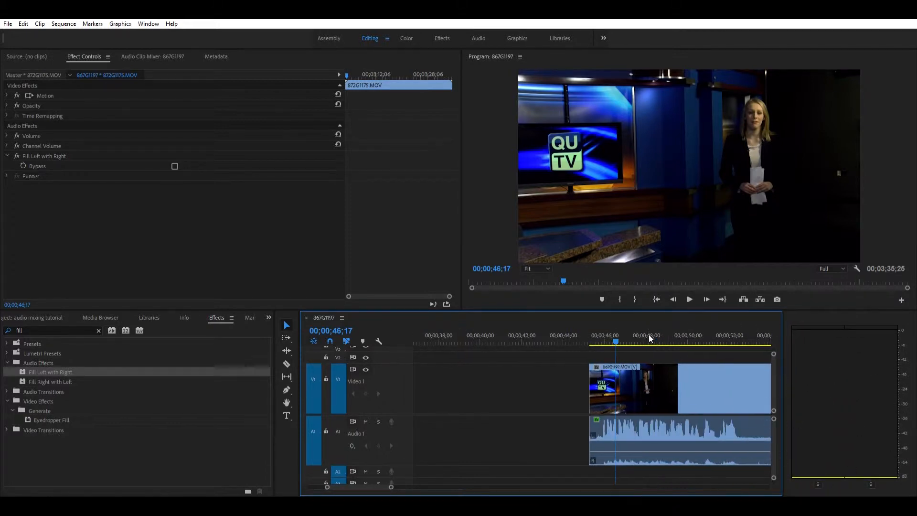
left_click(616, 332)
key("space")
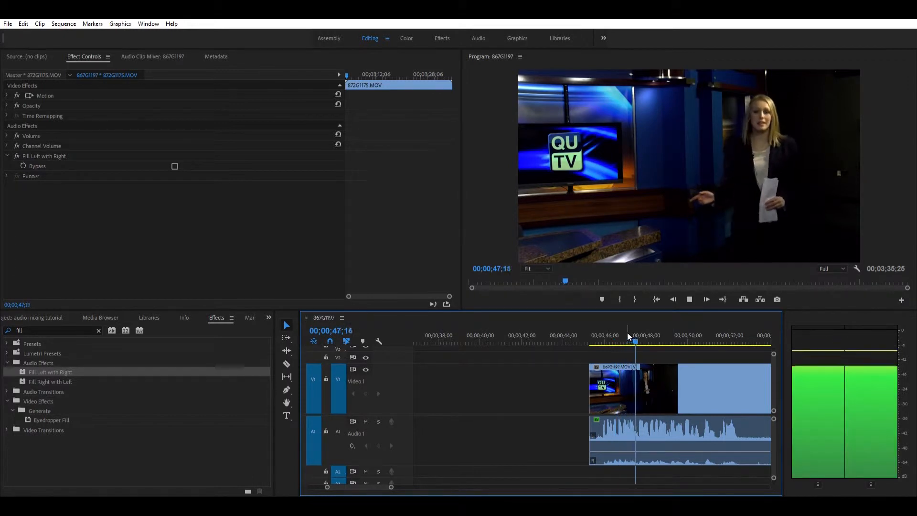
key("space")
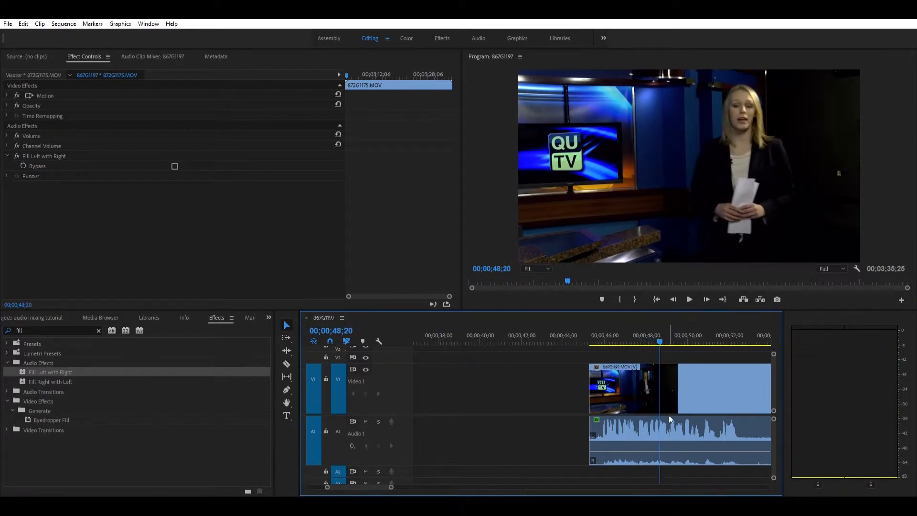
Raise the studio anchor clip's audio volume and play it to check for clipping on the meters
scroll(638, 437, "down", 1)
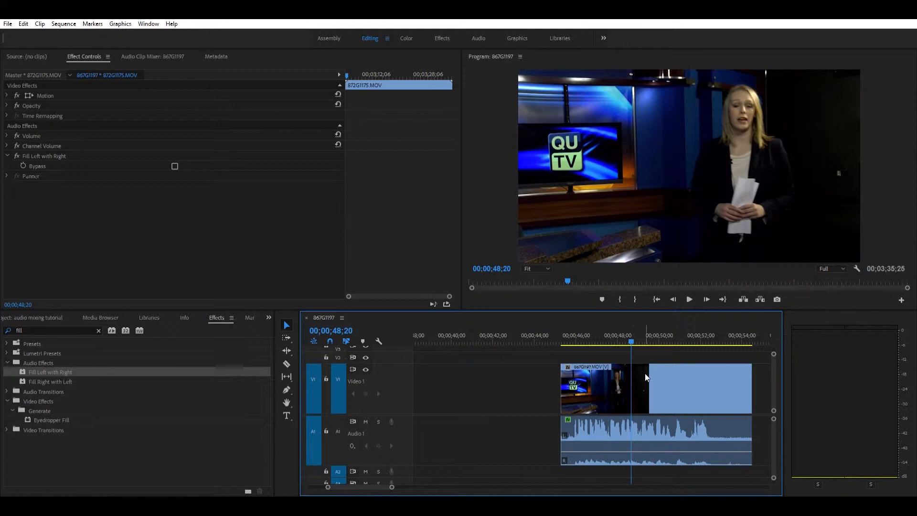
key("=")
left_click(558, 441)
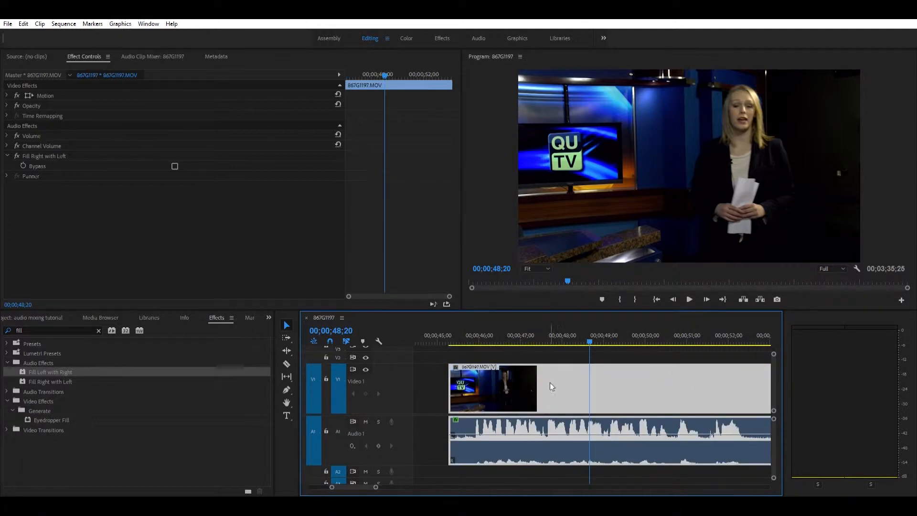
key("space")
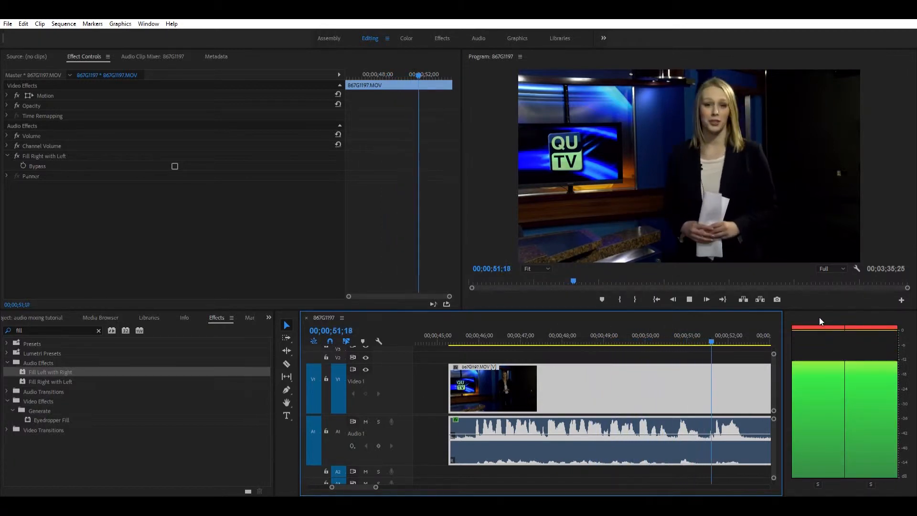
key("space")
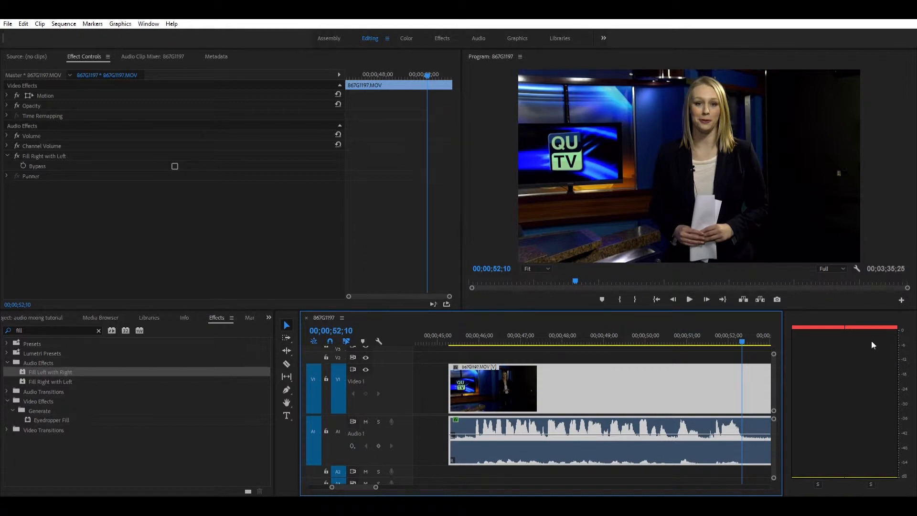
Lower the studio anchor clip's audio volume in two passes, checking the meters in playback after each adjustment
left_click_drag(582, 435, 583, 445)
left_click(501, 337)
key("space")
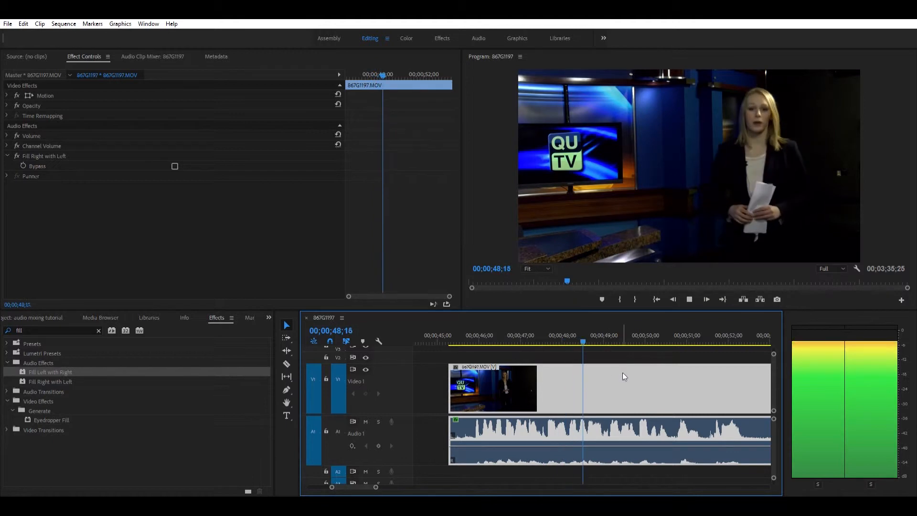
key("space")
left_click_drag(575, 439, 575, 438)
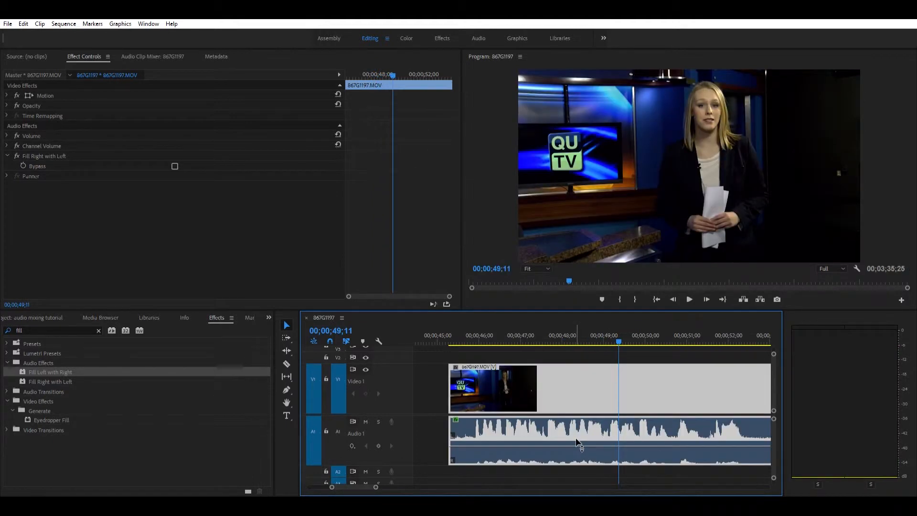
key("space")
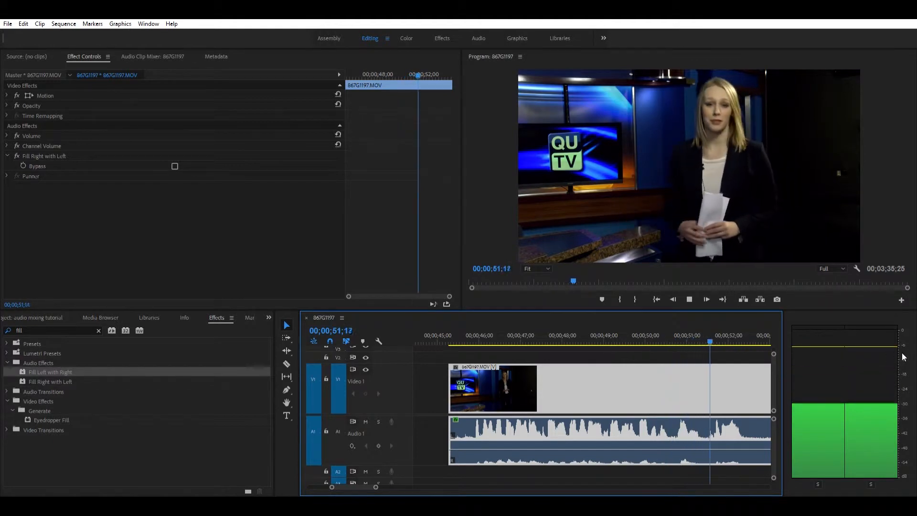
key("space")
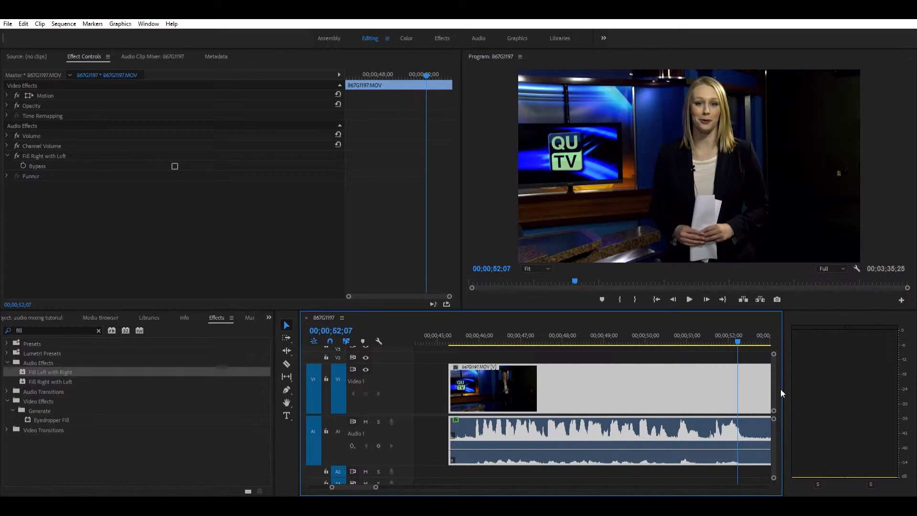
Play the bowling clip from about its middle to check its audio levels on the meters
key("minus")
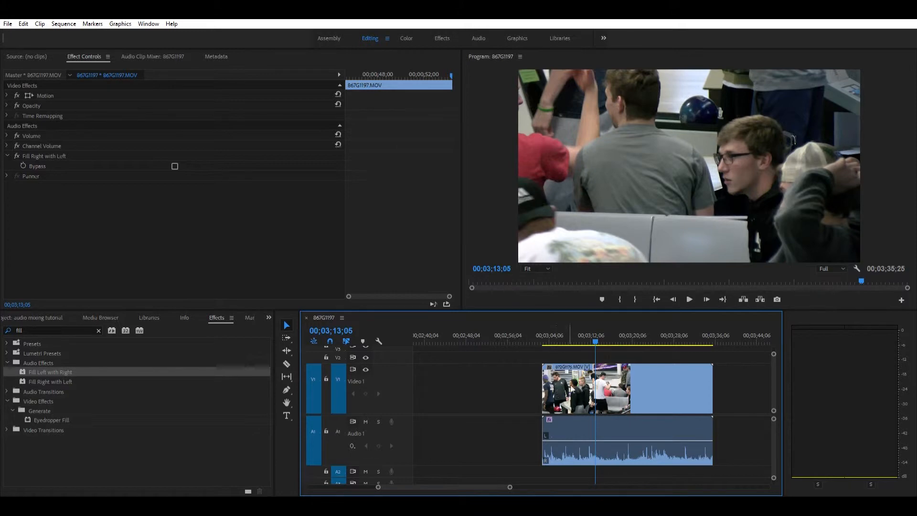
left_click(626, 329)
key("space")
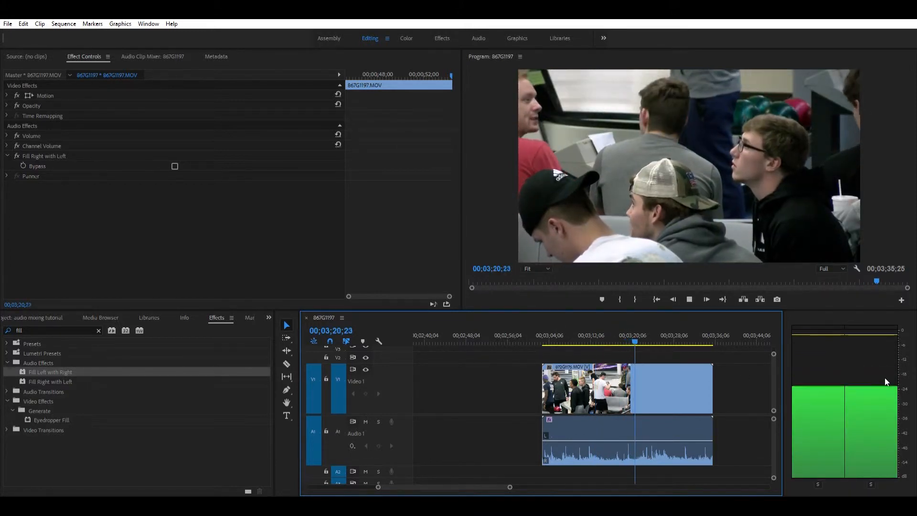
key("space")
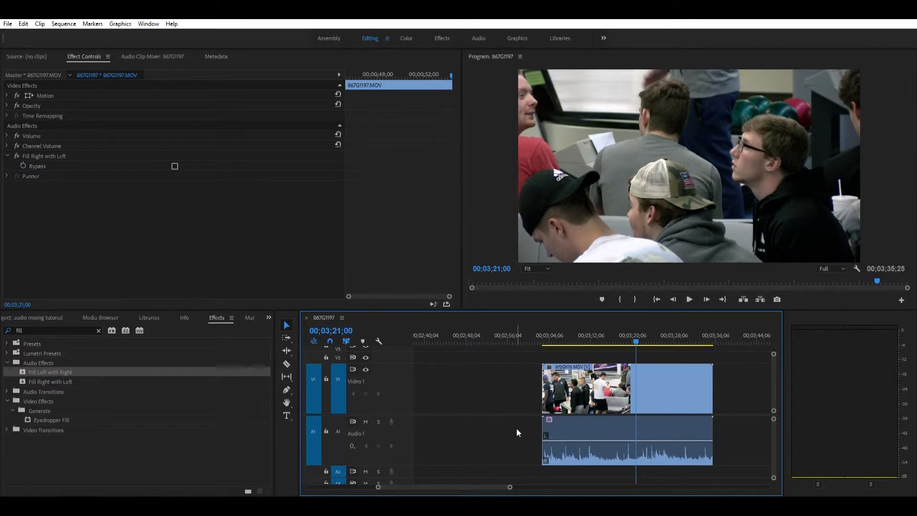
Lower the bowling clip's audio volume in two passes, playing it back to check the levels
left_click(563, 435)
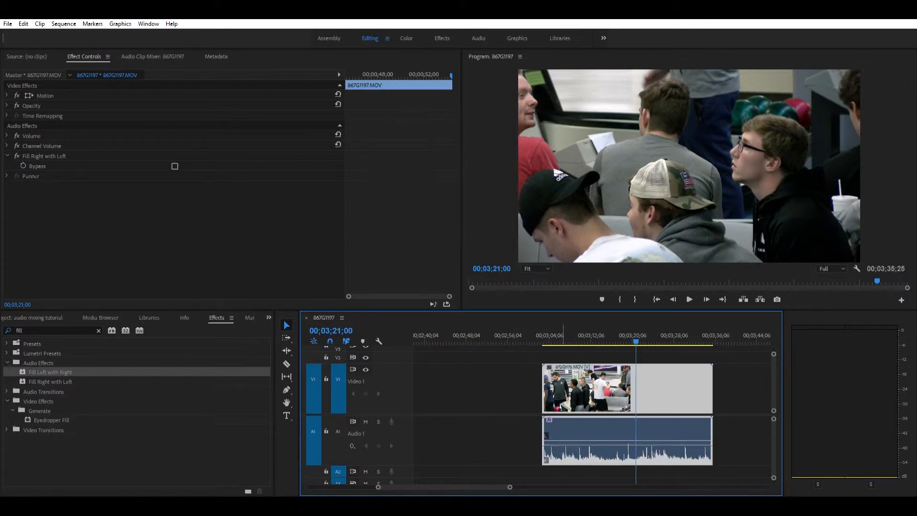
left_click_drag(562, 447, 560, 448)
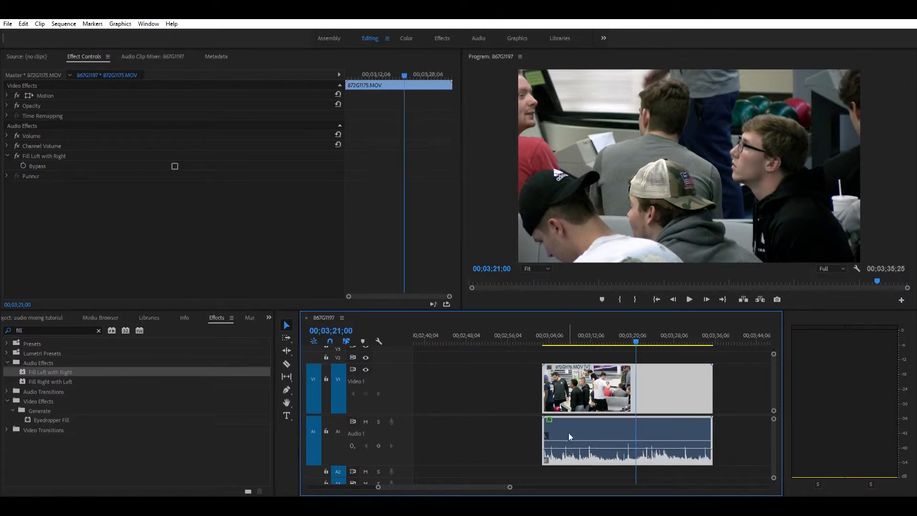
key("space")
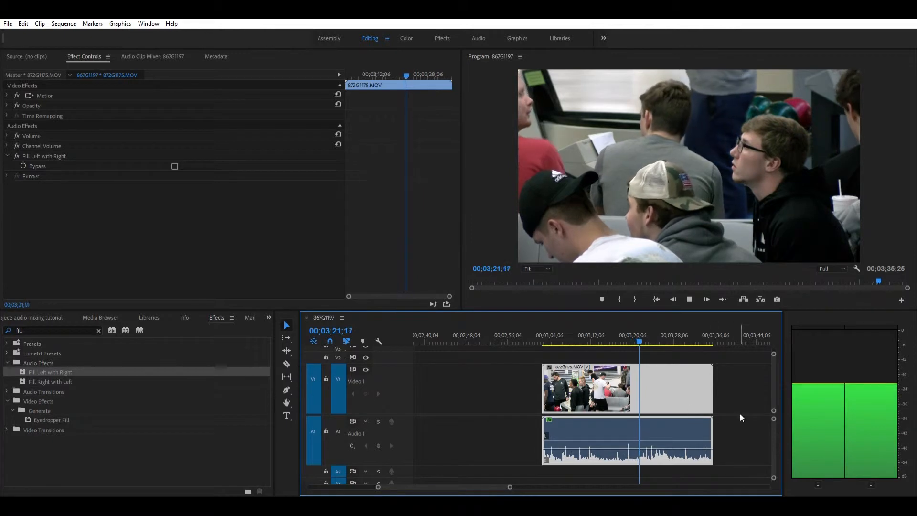
key("space")
left_click_drag(678, 448, 678, 455)
key("space")
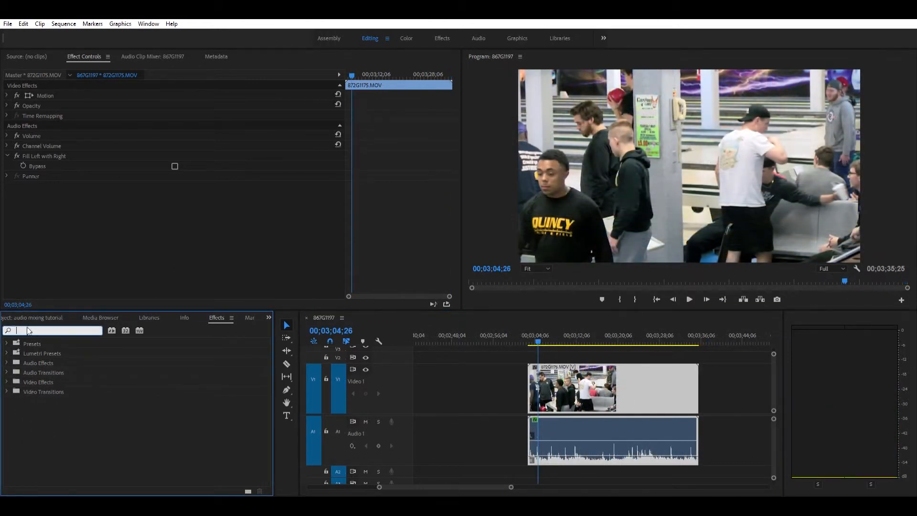
Find the Notch Filter audio effect by searching for "notch filter" and apply it to the bowling clip
scroll(484, 324, "down", 2)
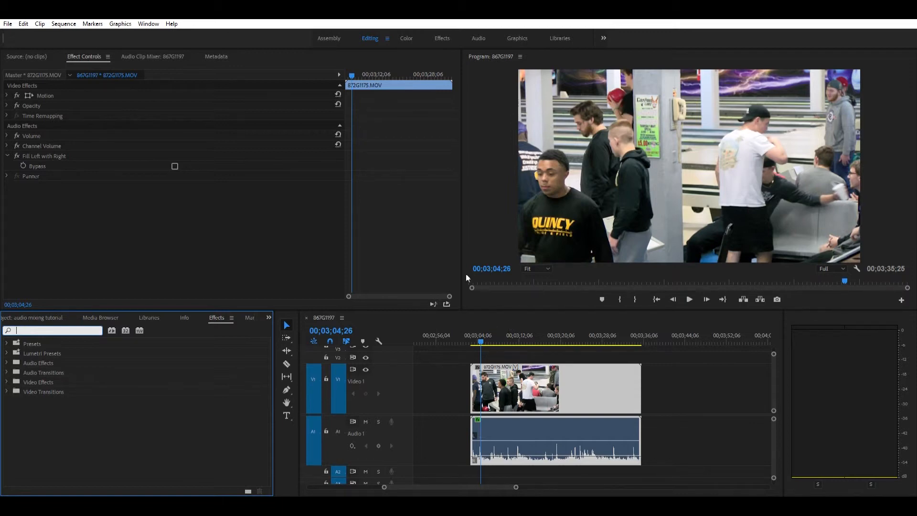
type("notch filter")
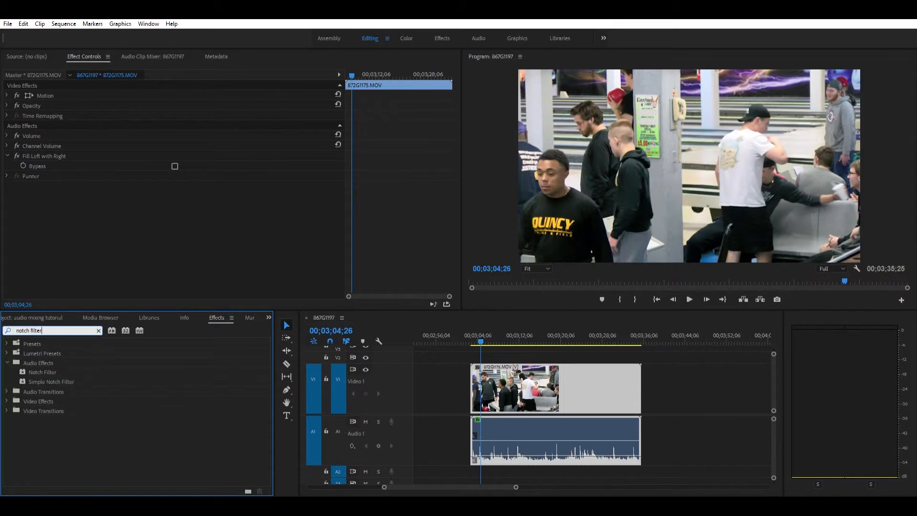
left_click_drag(38, 372, 540, 420)
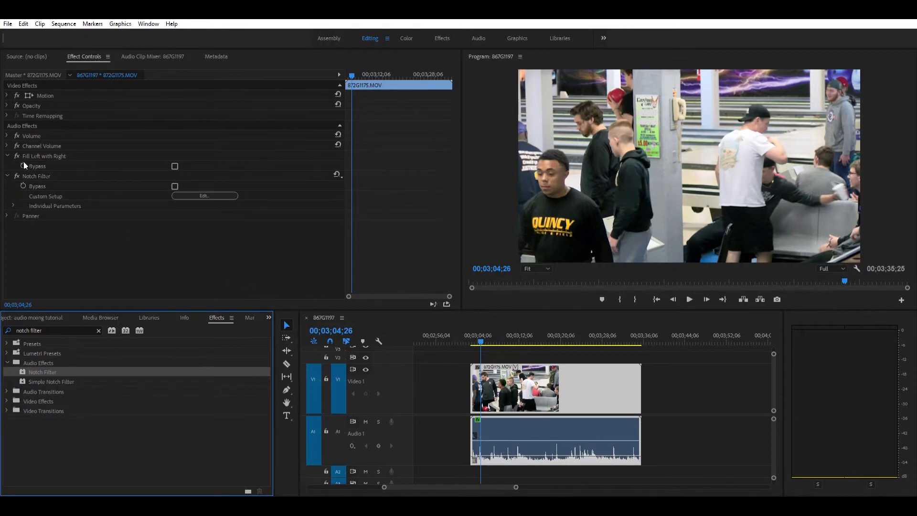
Open the Notch Filter's custom setup and move notch 1 to about 15676 Hz and -82 dB during playback
left_click(29, 174)
left_click(223, 195)
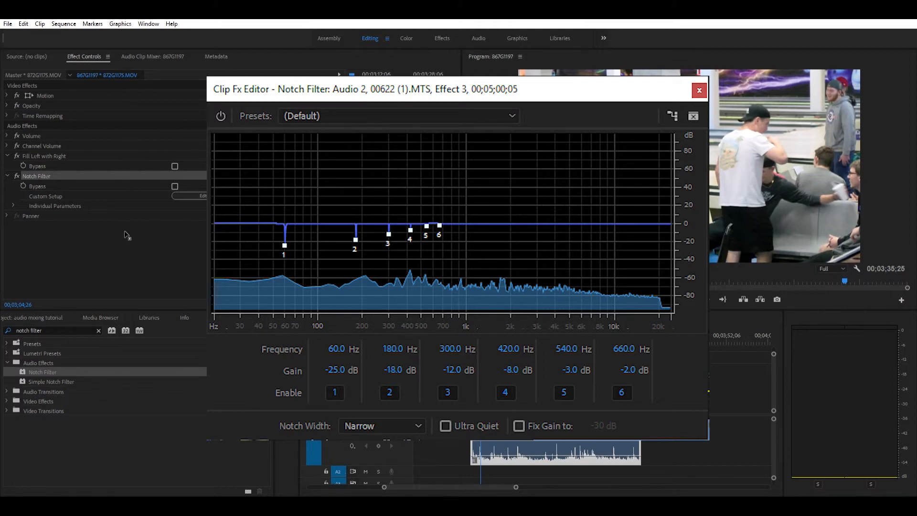
key("space")
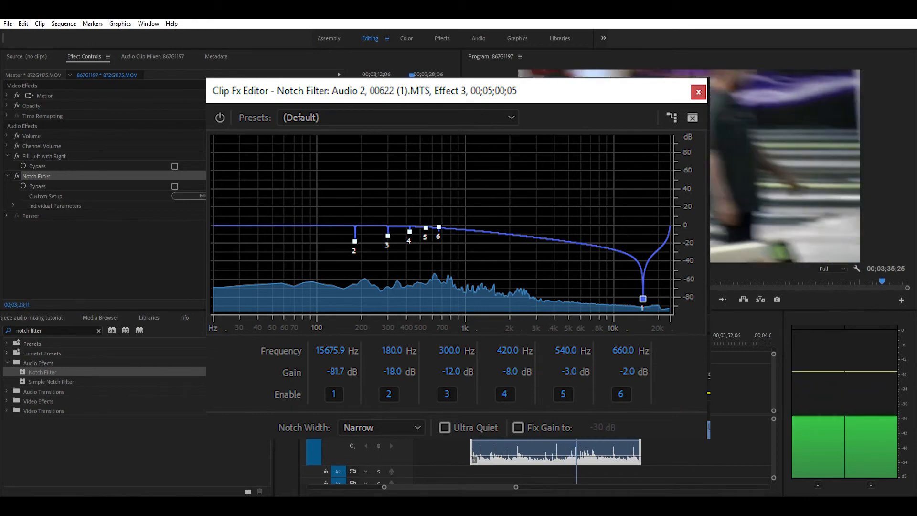
Replay the bowling clip from near its start to listen to the audio with the notch filter applied
left_click(480, 327)
key("space")
scroll(523, 331, "right", 1)
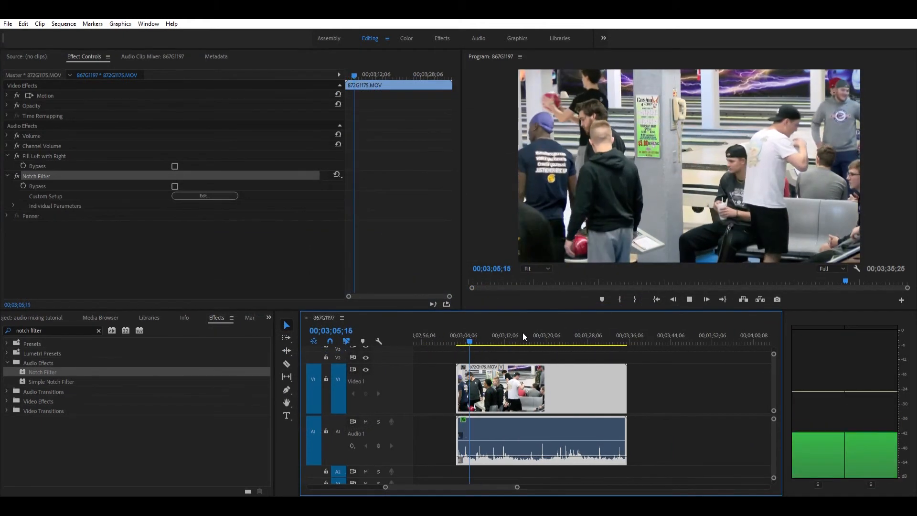